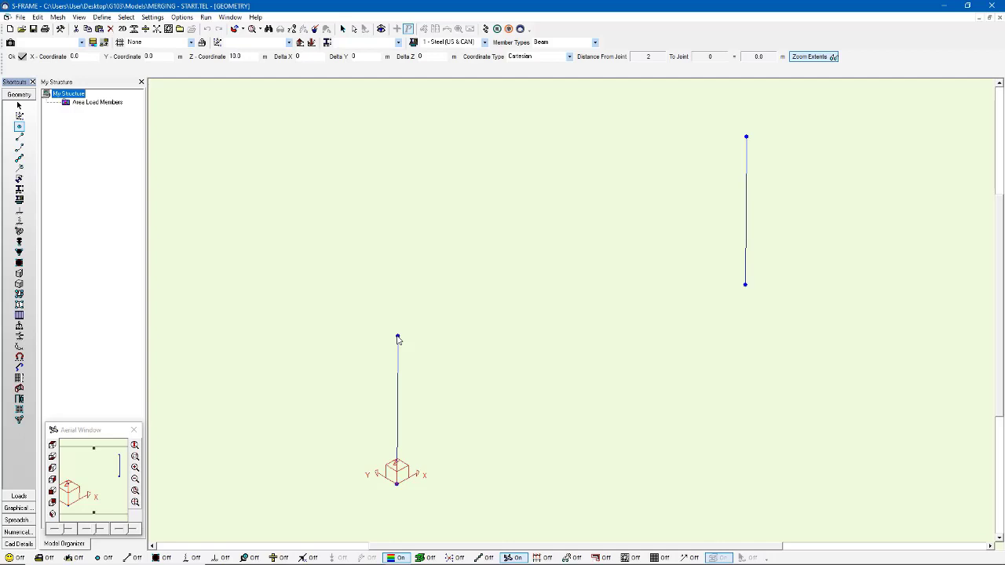
# Step: Check the top joint's coordinates on the column away from the origin, and open Roof Truss Complete CISC05.TEL, discarding the current model's changes
pyautogui.click(747, 139)
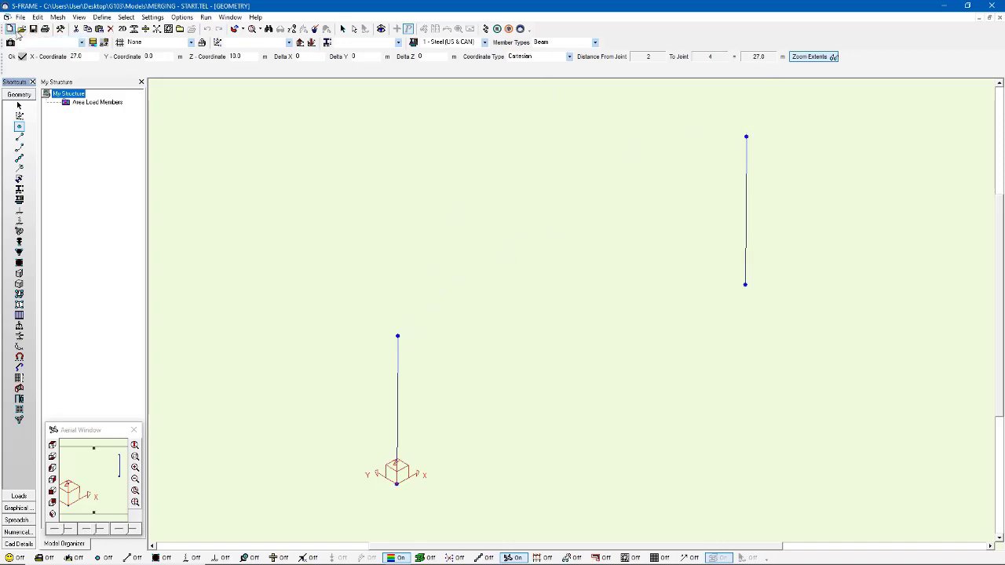
pyautogui.click(20, 34)
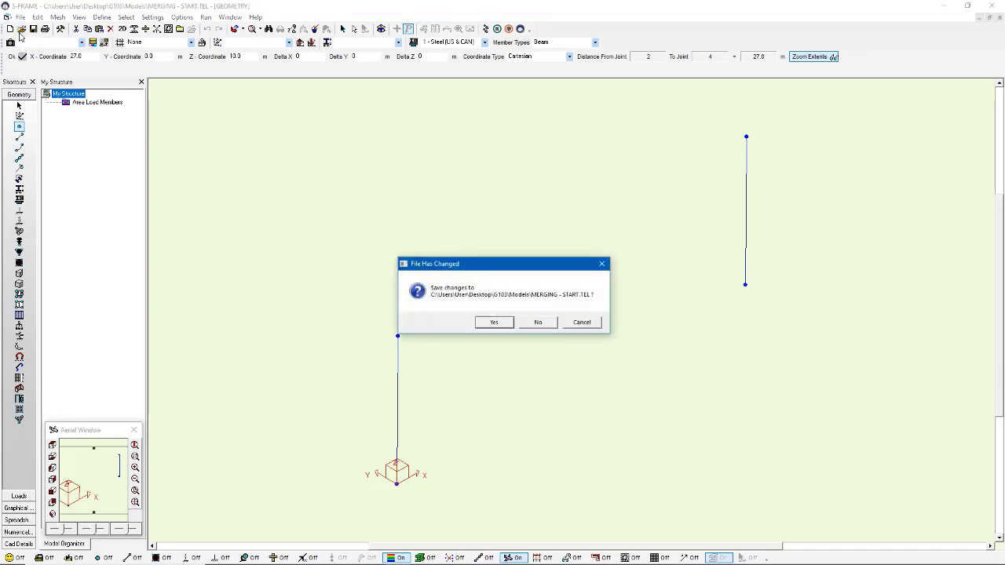
pyautogui.click(531, 323)
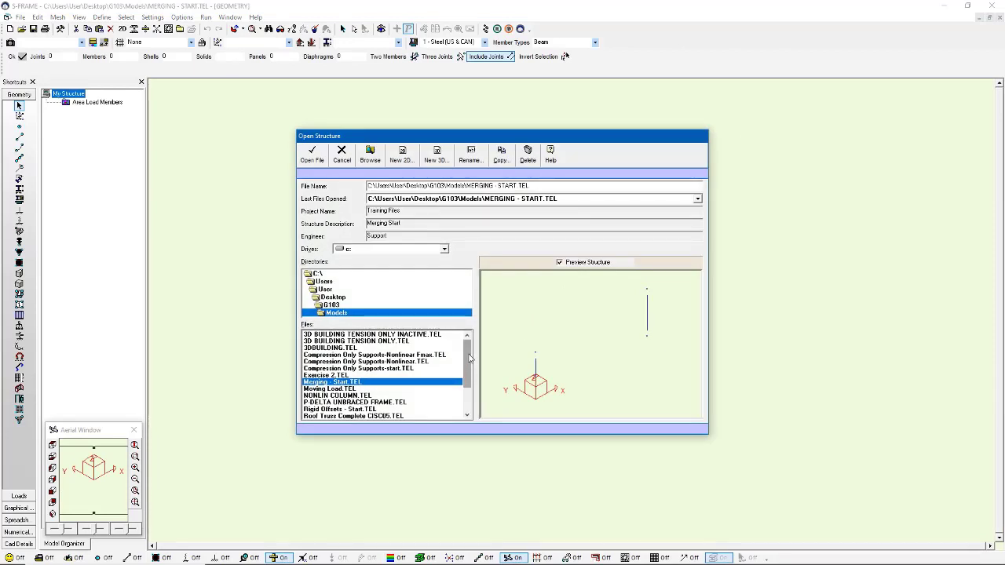
pyautogui.moveTo(468, 365); pyautogui.dragTo(466, 390)
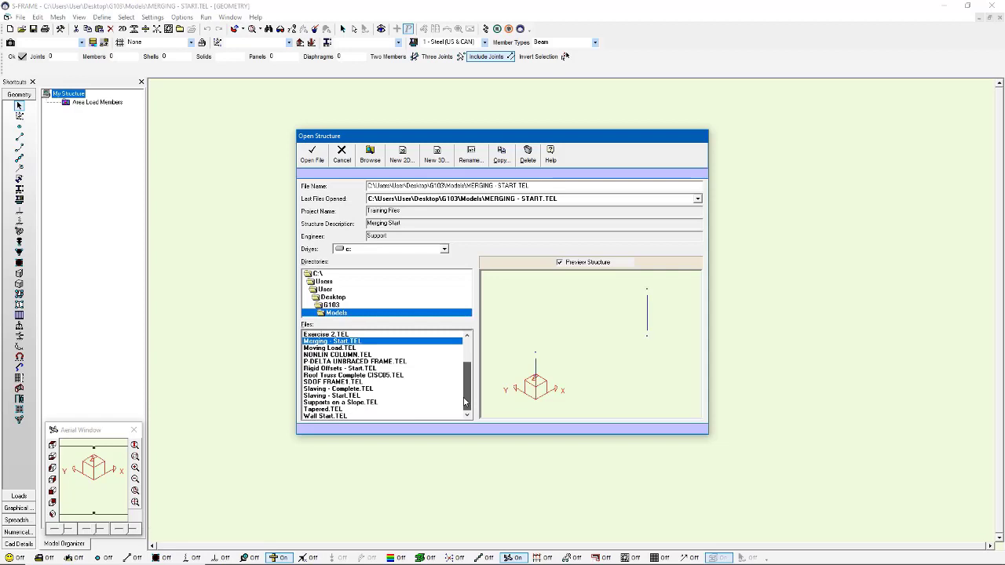
pyautogui.click(380, 375)
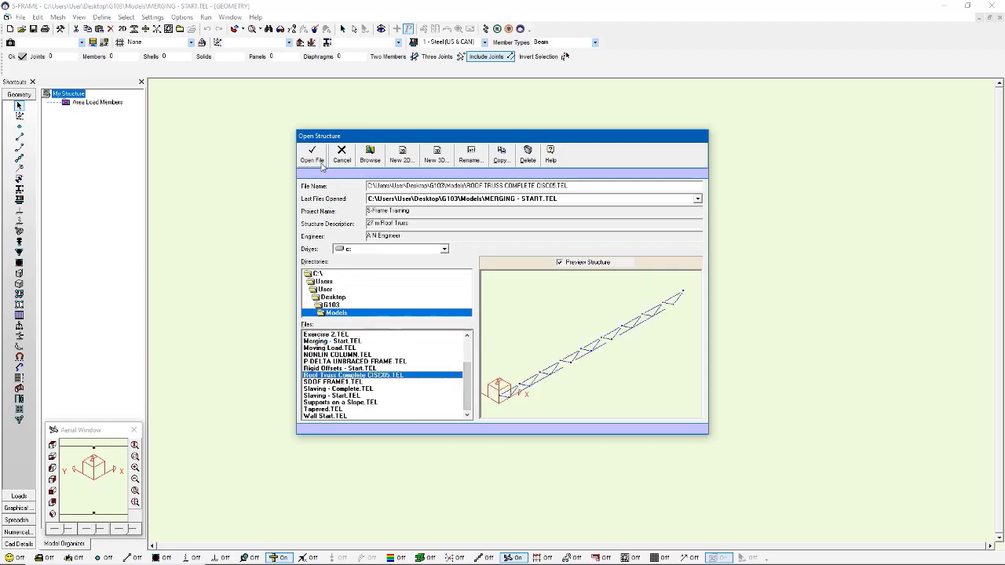
pyautogui.click(318, 161)
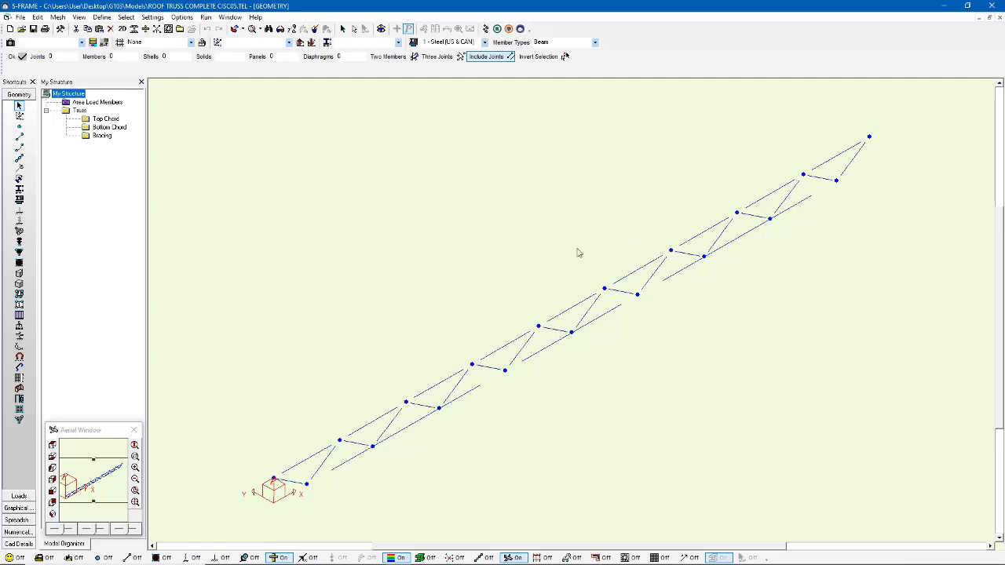
# Step: Query the coordinates of the truss's top-chord end joint above the origin
pyautogui.click(19, 125)
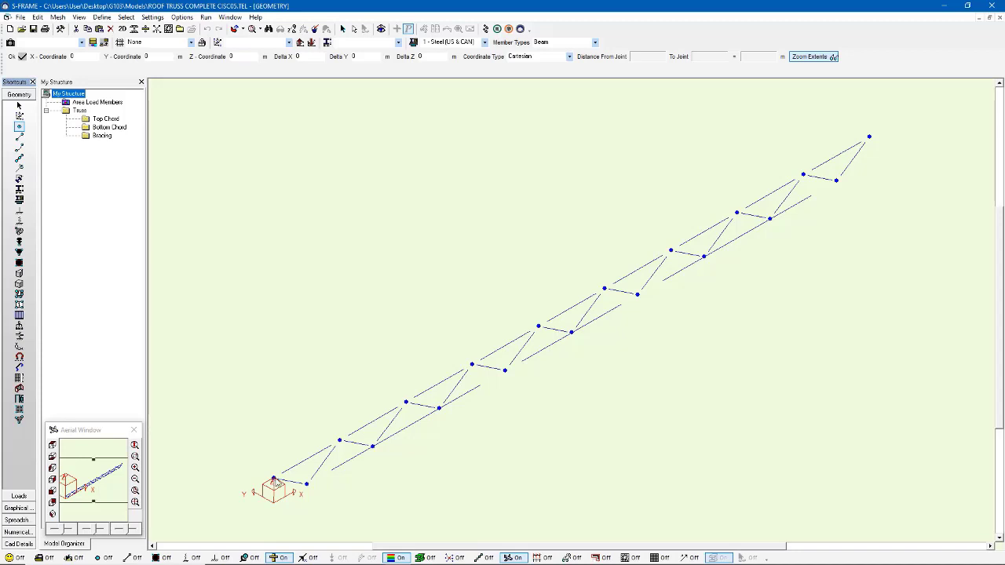
pyautogui.click(274, 479)
pyautogui.click(241, 57)
# Step: Reopen the Merging - Start.TEL model without saving changes to the roof truss file
pyautogui.click(21, 29)
pyautogui.click(537, 323)
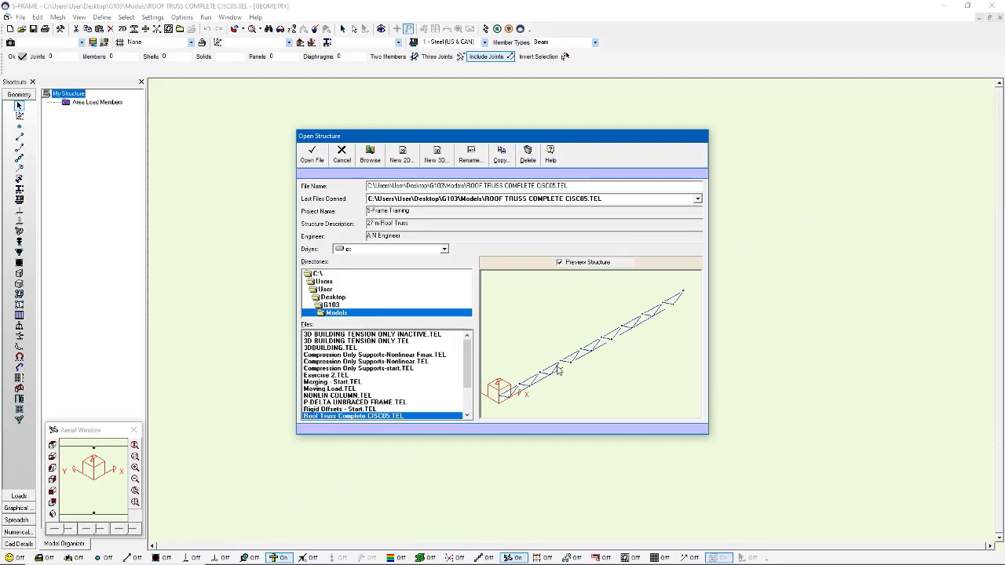
pyautogui.moveTo(472, 366)
pyautogui.mouseDown()
pyautogui.moveTo(472, 387)
pyautogui.moveTo(472, 375)
pyautogui.mouseUp()
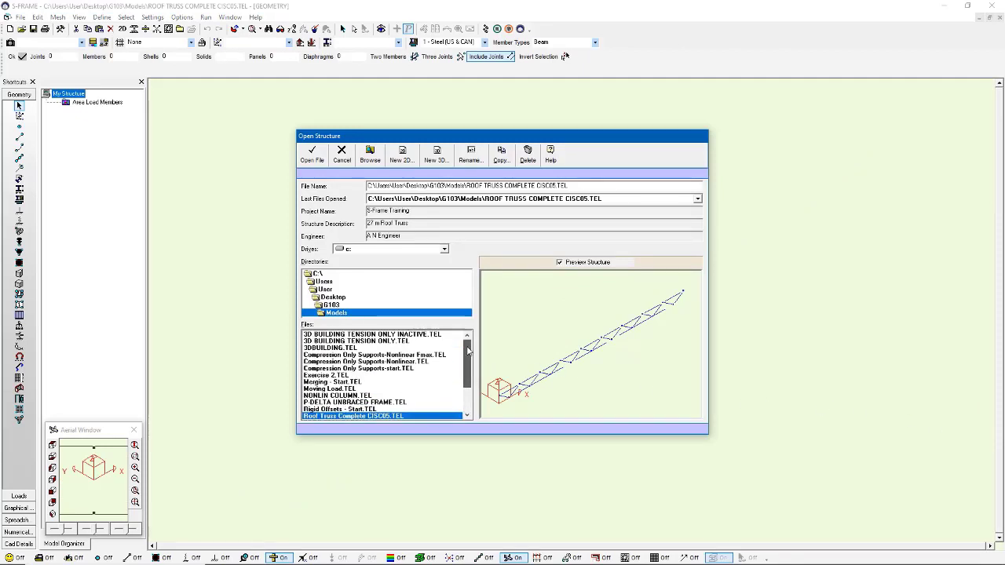
pyautogui.click(329, 382)
pyautogui.click(311, 155)
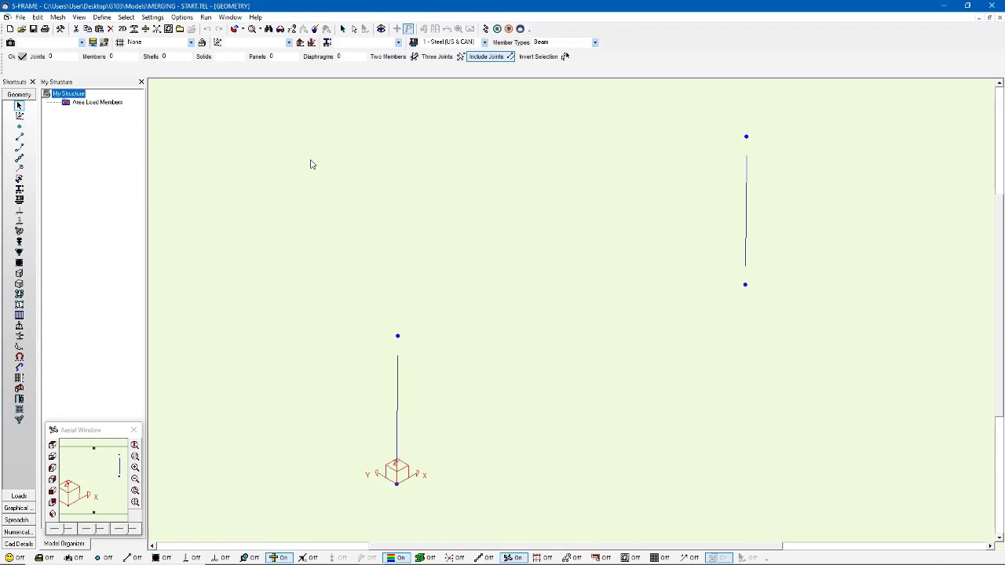
# Step: Move the user coordinate system to the top joint of the column at the origin, and offset its origin 1 m below that joint
pyautogui.click(19, 116)
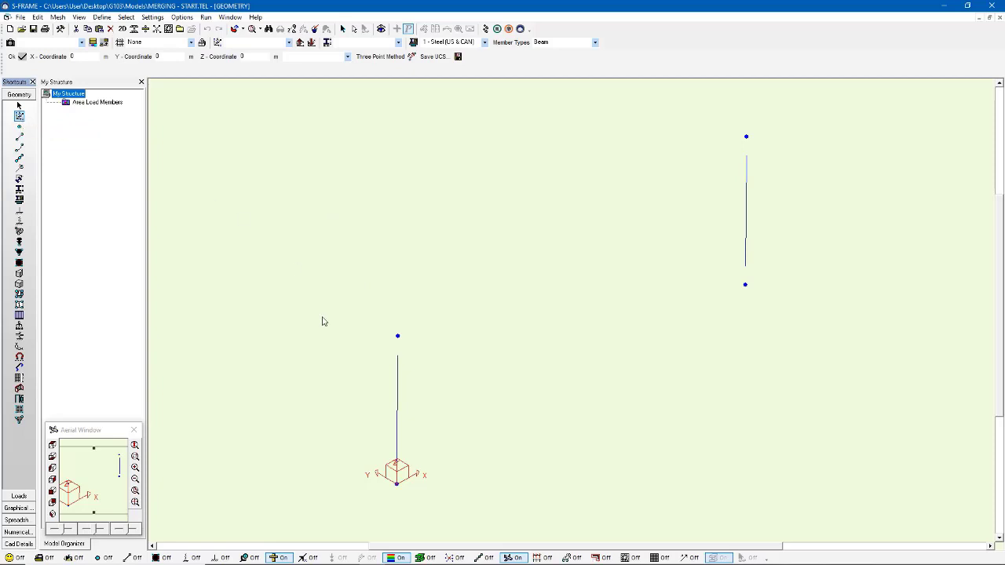
pyautogui.click(398, 336)
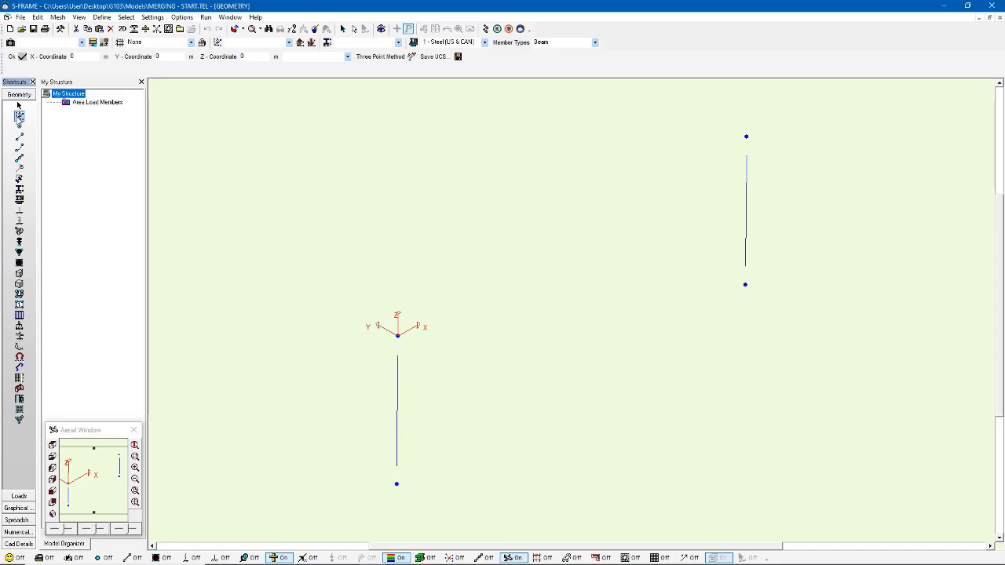
pyautogui.click(19, 116)
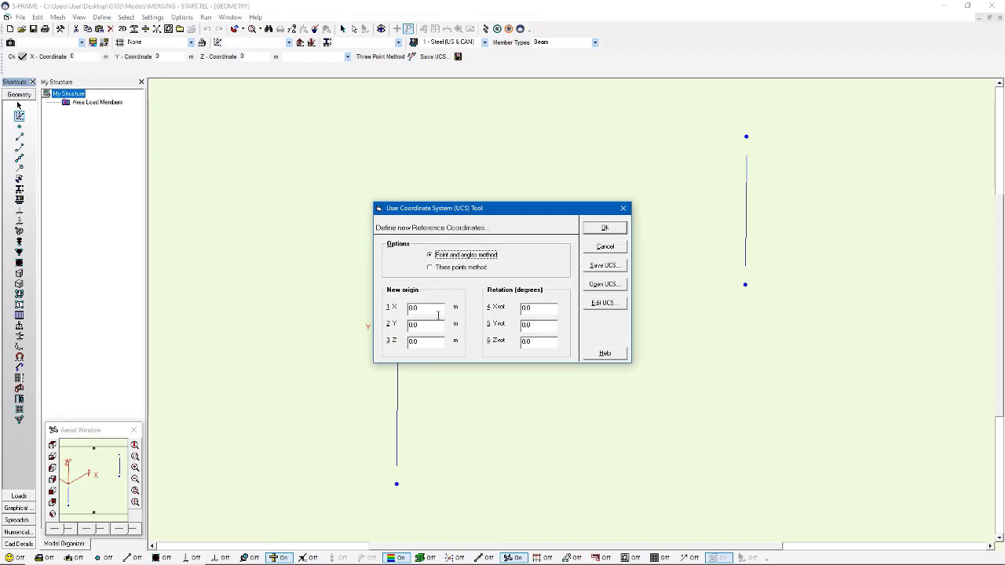
pyautogui.click(433, 343)
pyautogui.write('1')
pyautogui.click(606, 230)
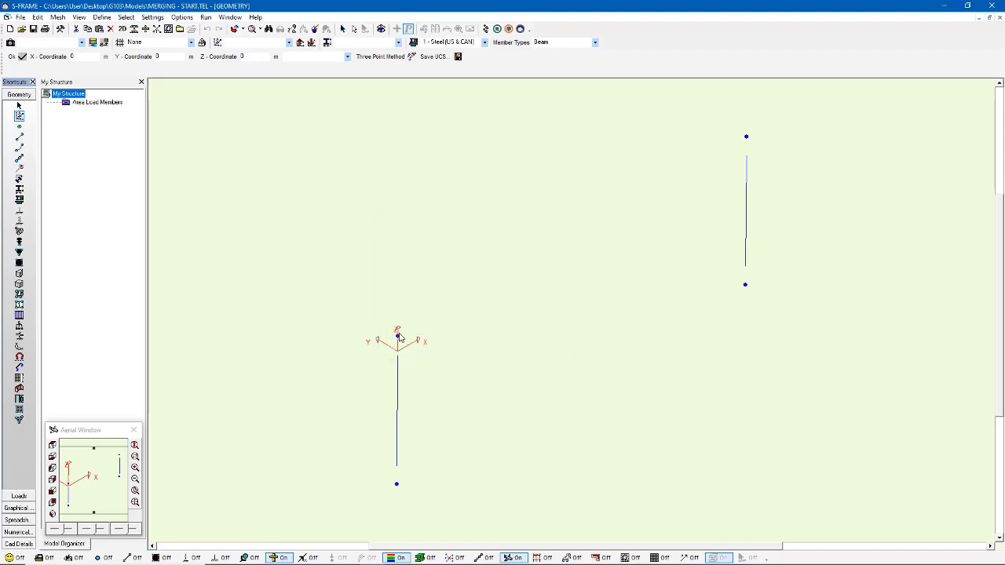
# Step: Save the current Cartesian user coordinate system under the name Merging UCS
pyautogui.click(444, 60)
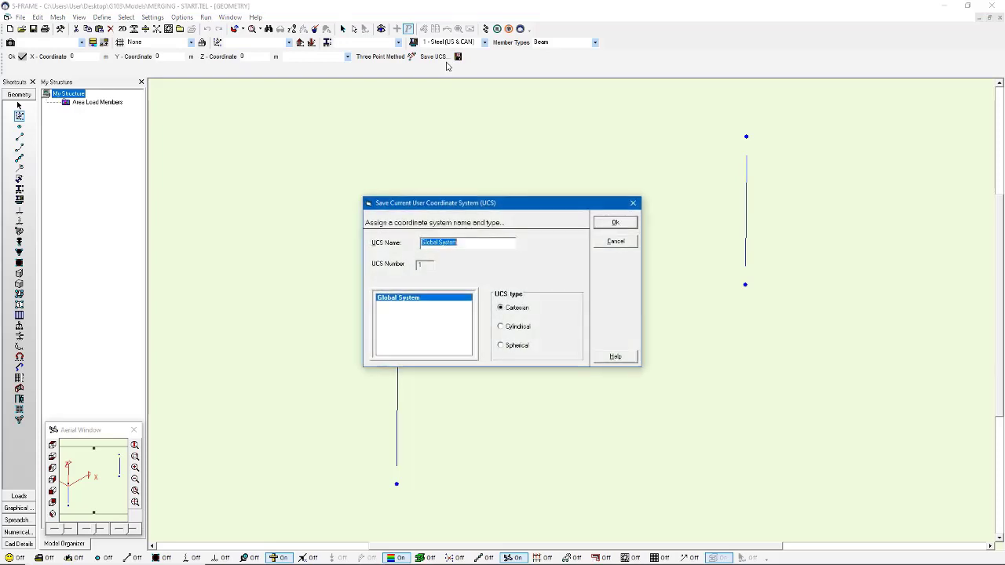
pyautogui.write('Morging UCS')
pyautogui.press('Return')
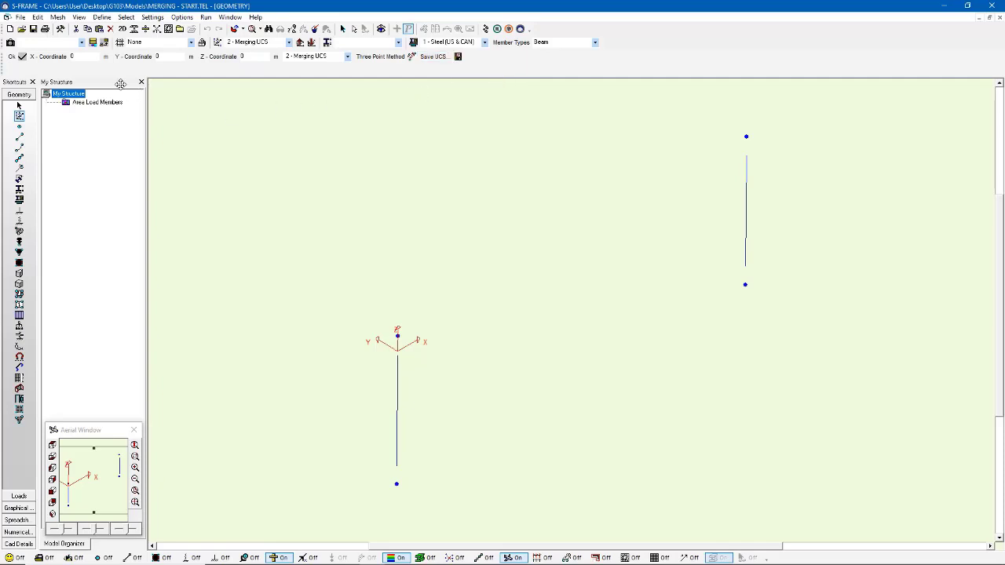
# Step: Save the model and set up a merge of Roof Truss Complete CISC05.TEL using the Merging UCS
pyautogui.click(21, 17)
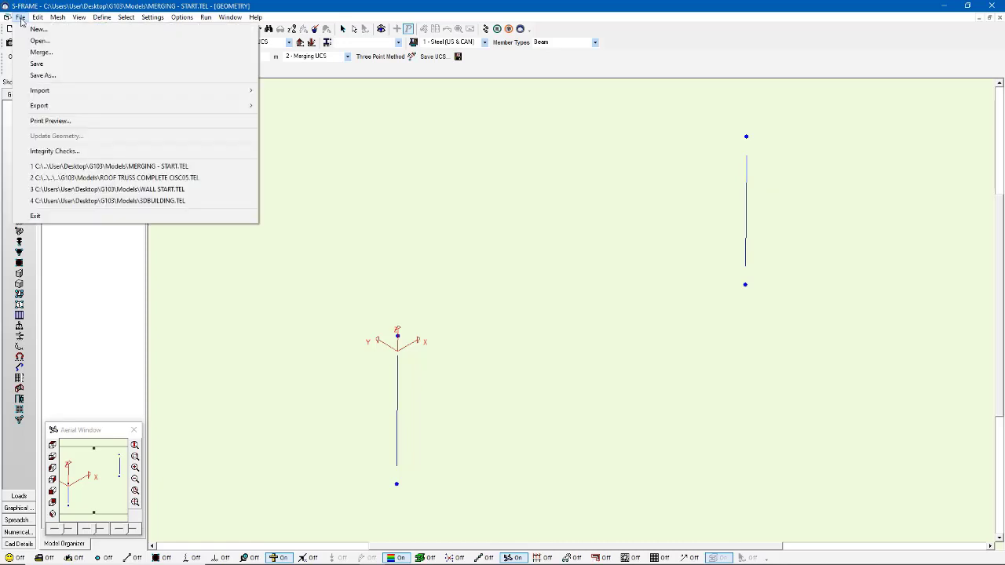
pyautogui.click(58, 53)
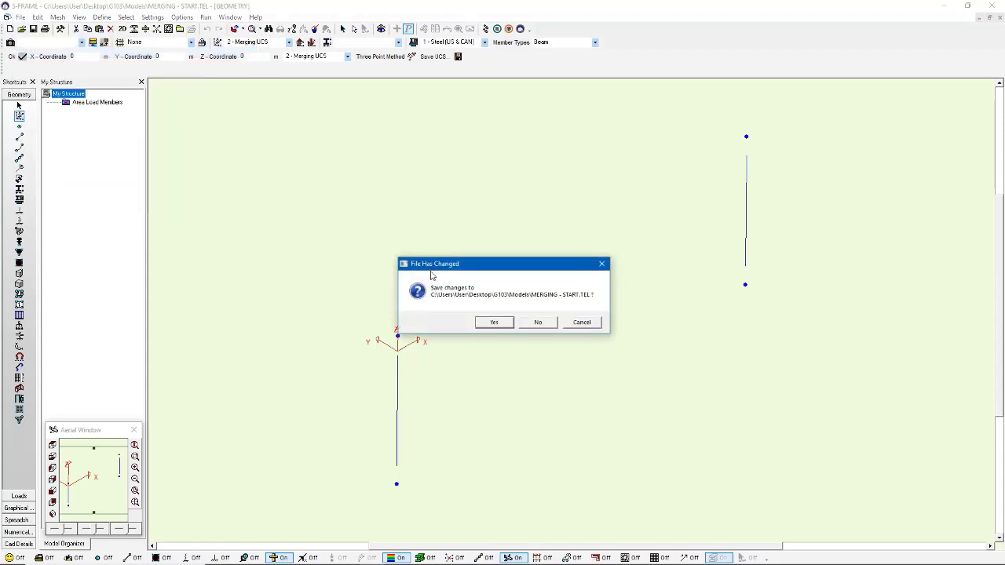
pyautogui.click(494, 323)
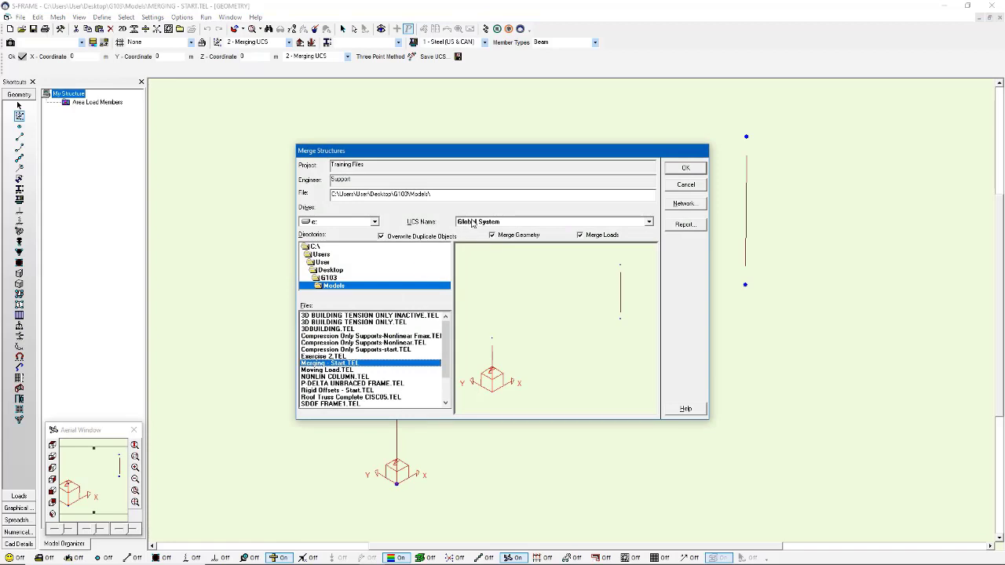
pyautogui.click(516, 223)
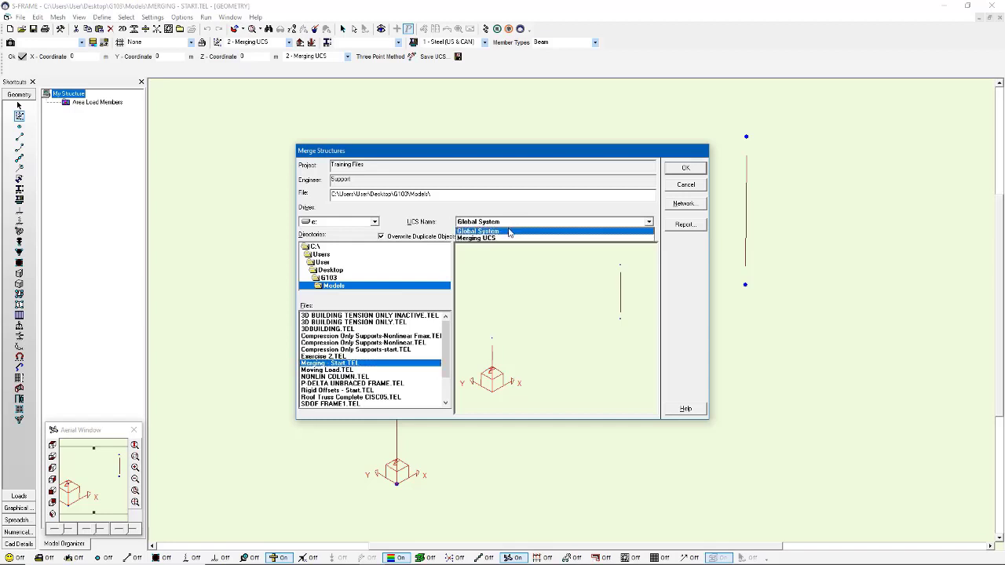
pyautogui.click(497, 238)
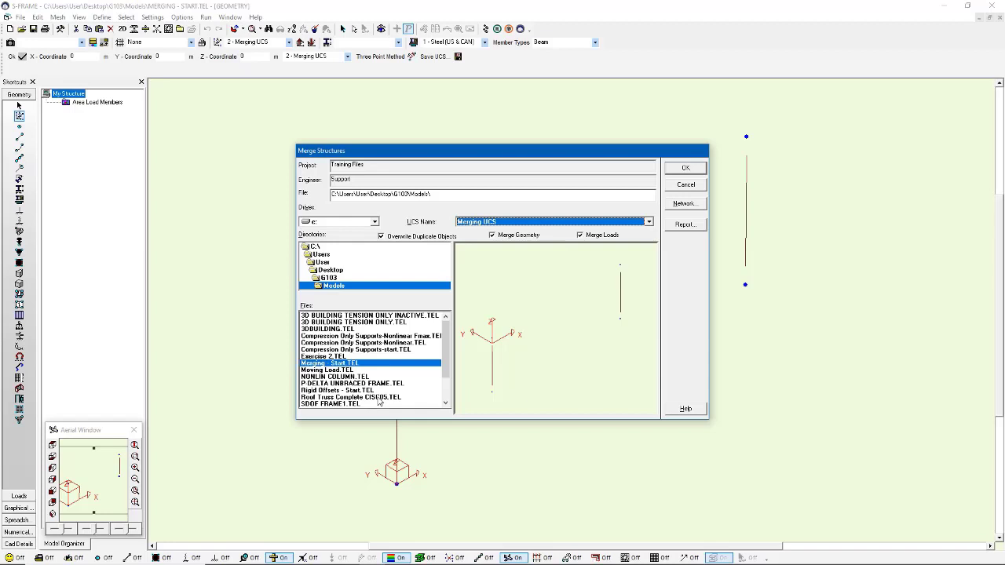
pyautogui.click(380, 398)
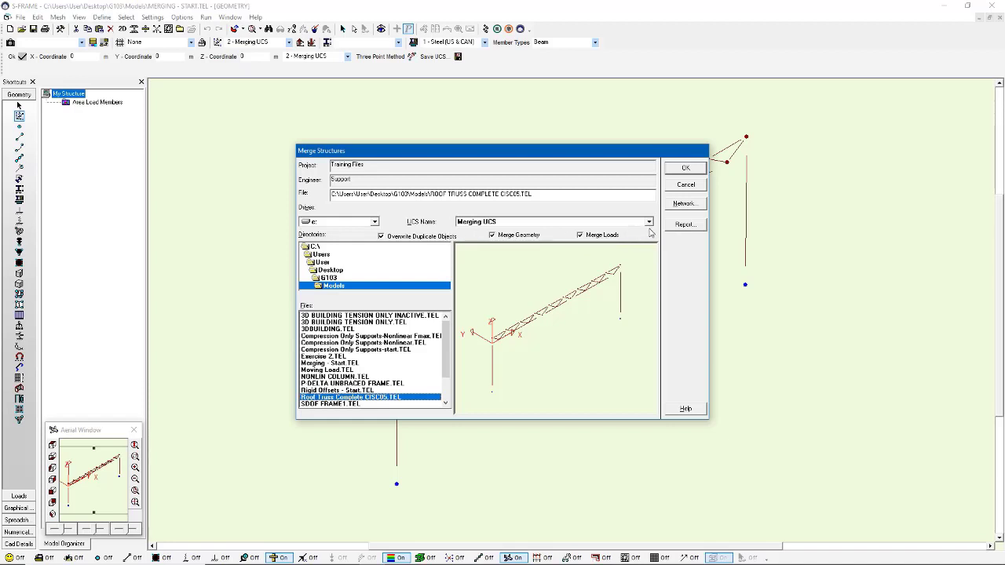
# Step: Review the merge report's structure previews, joint data and material property data, and complete the roof truss merge
pyautogui.click(681, 226)
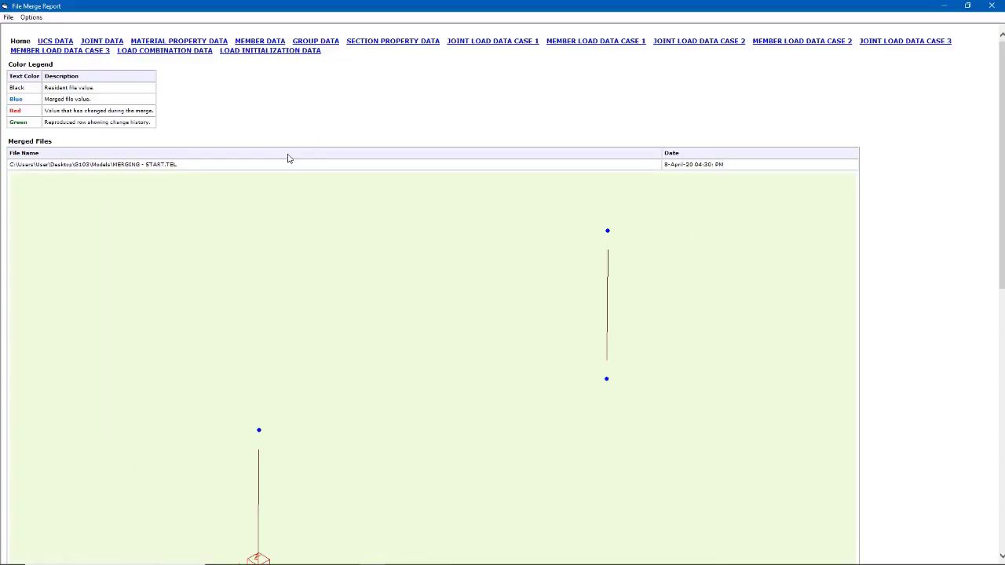
pyautogui.scroll(-5, 324, 180)
pyautogui.scroll(4, 324, 181)
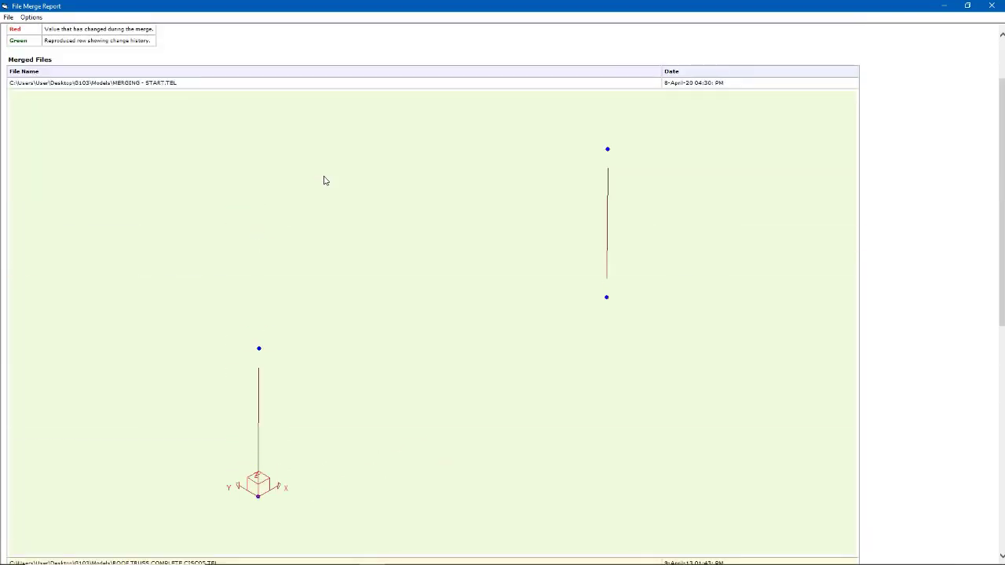
pyautogui.scroll(-6, 506, 174)
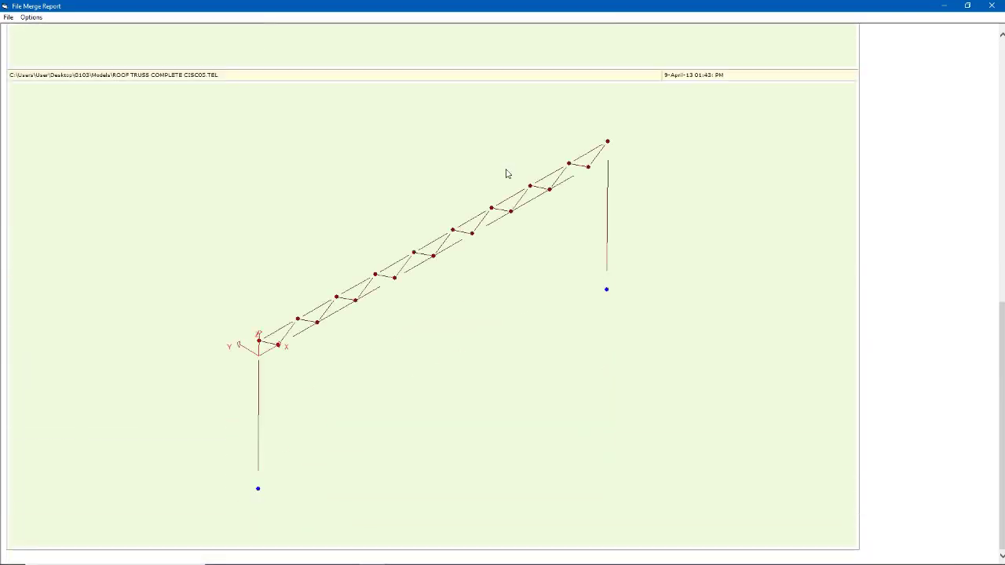
pyautogui.scroll(6, 506, 173)
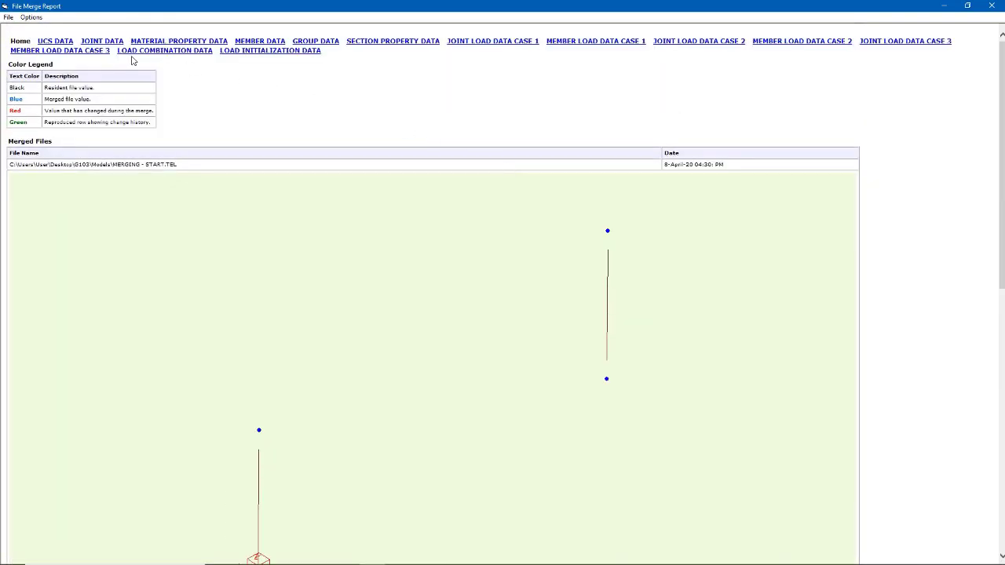
pyautogui.click(98, 41)
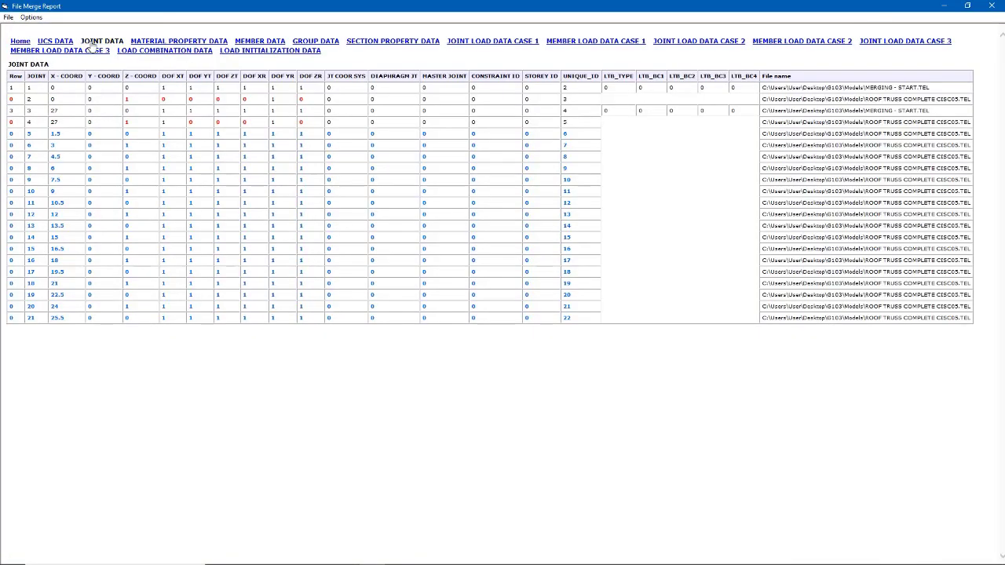
pyautogui.click(175, 41)
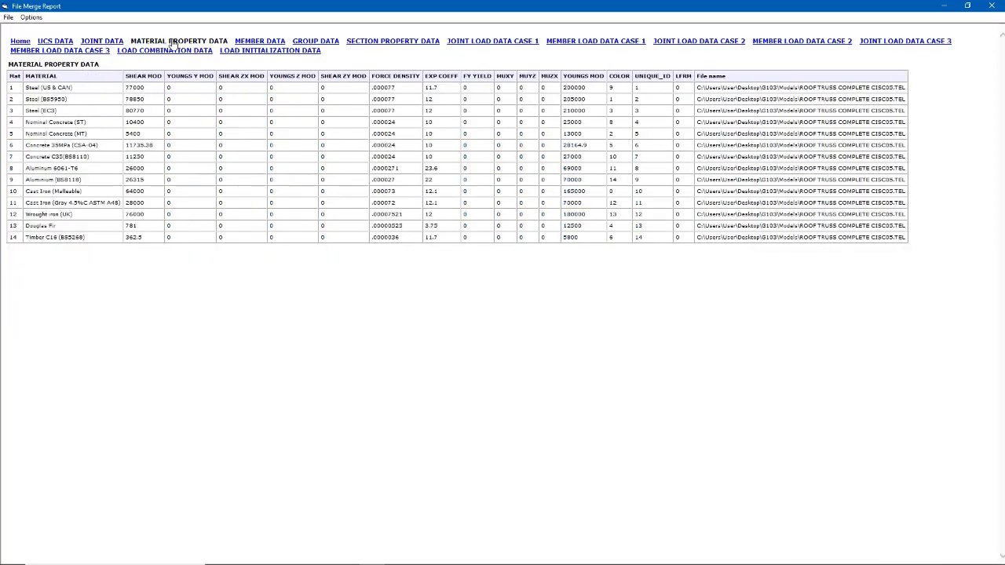
pyautogui.click(988, 6)
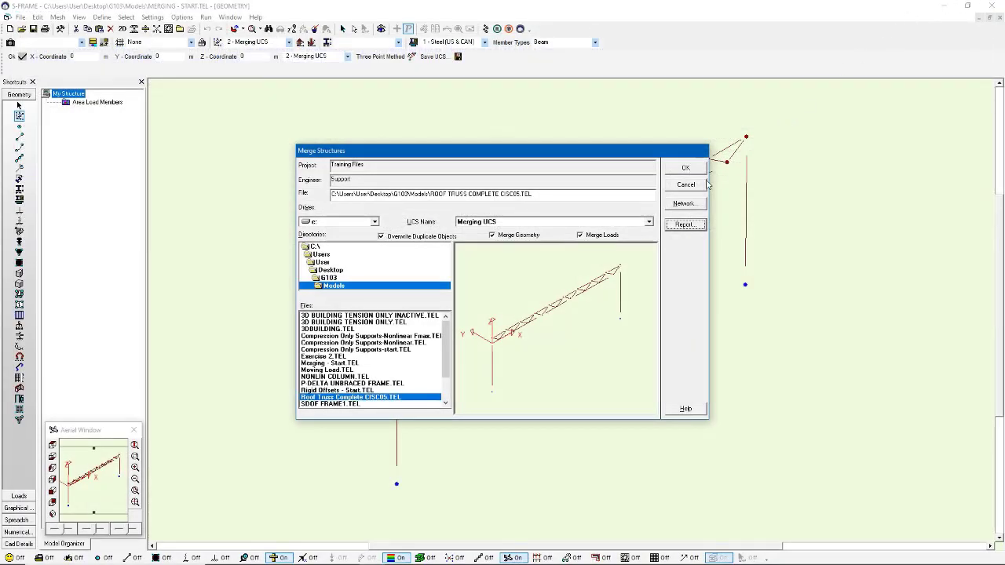
pyautogui.click(686, 168)
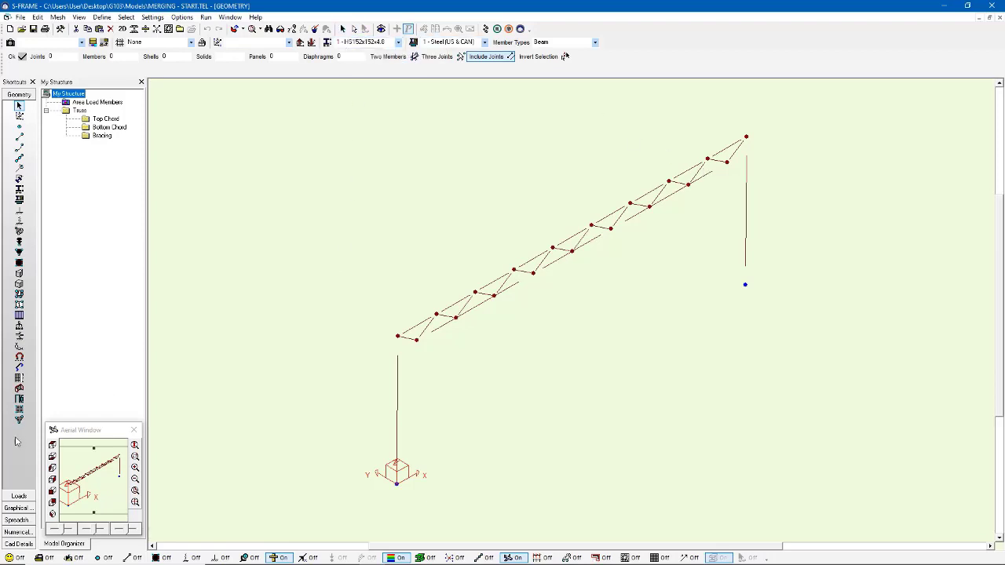
# Step: Switch to the loads view and display the joint and member loads for load case 1 - Dead
pyautogui.click(21, 497)
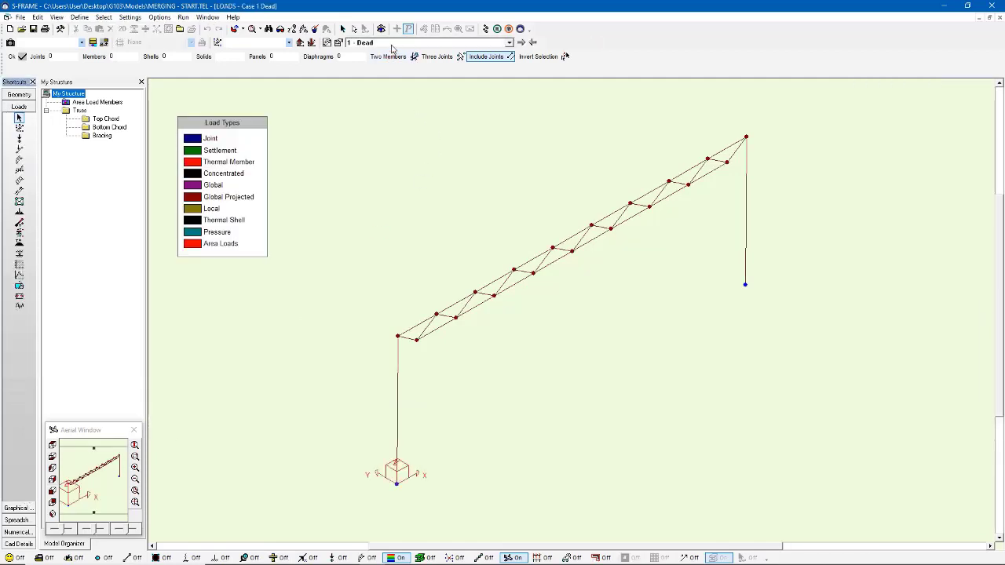
pyautogui.click(392, 44)
pyautogui.click(393, 51)
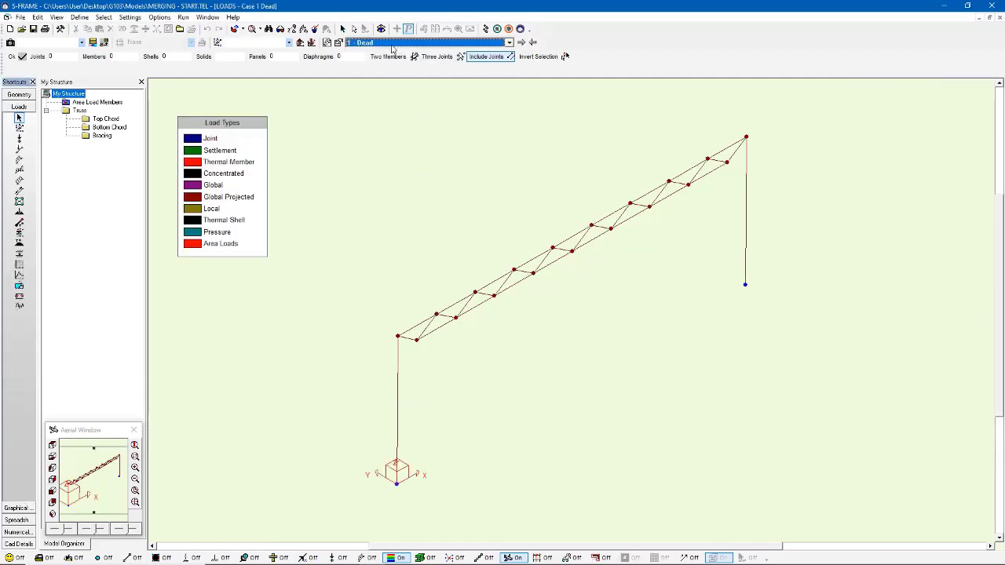
pyautogui.click(334, 558)
pyautogui.click(367, 558)
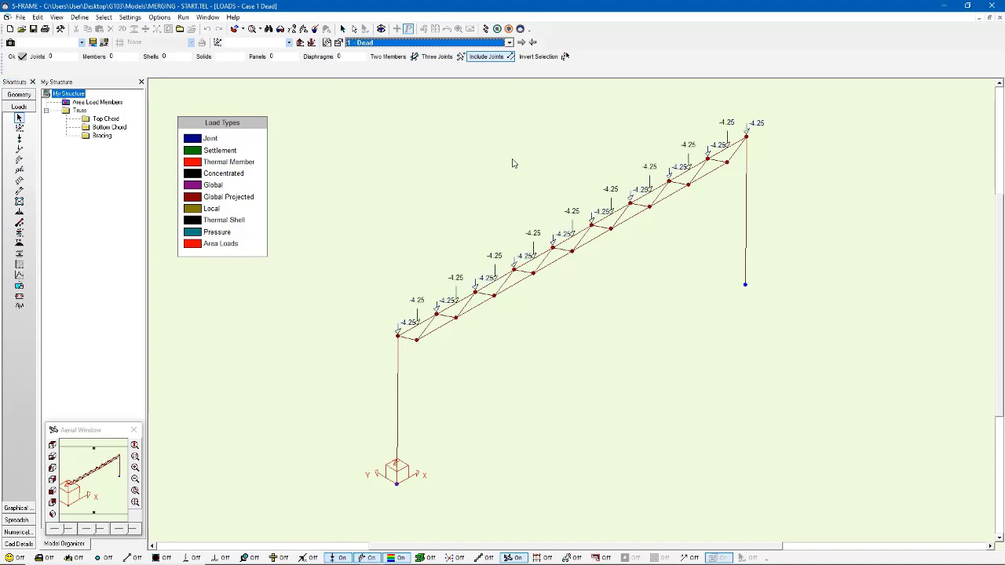
# Step: Examine the merged loads in the Live and Wind load cases, and return to the Live case
pyautogui.click(521, 42)
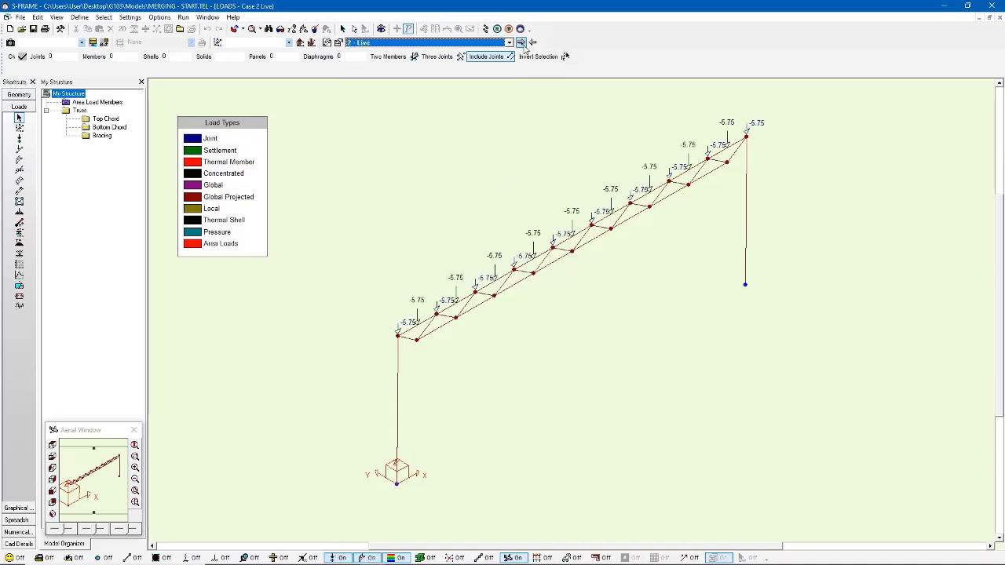
pyautogui.click(521, 43)
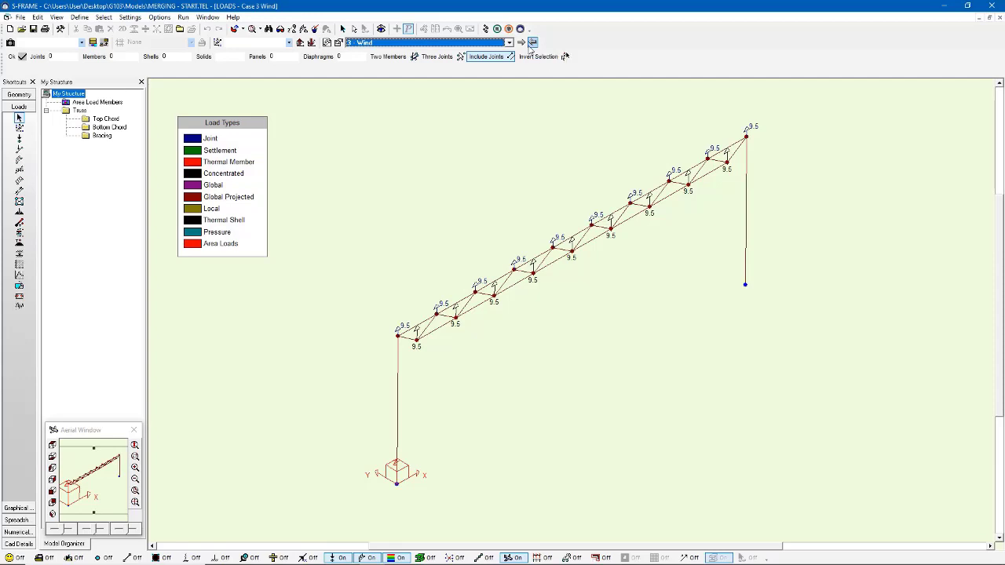
pyautogui.click(531, 44)
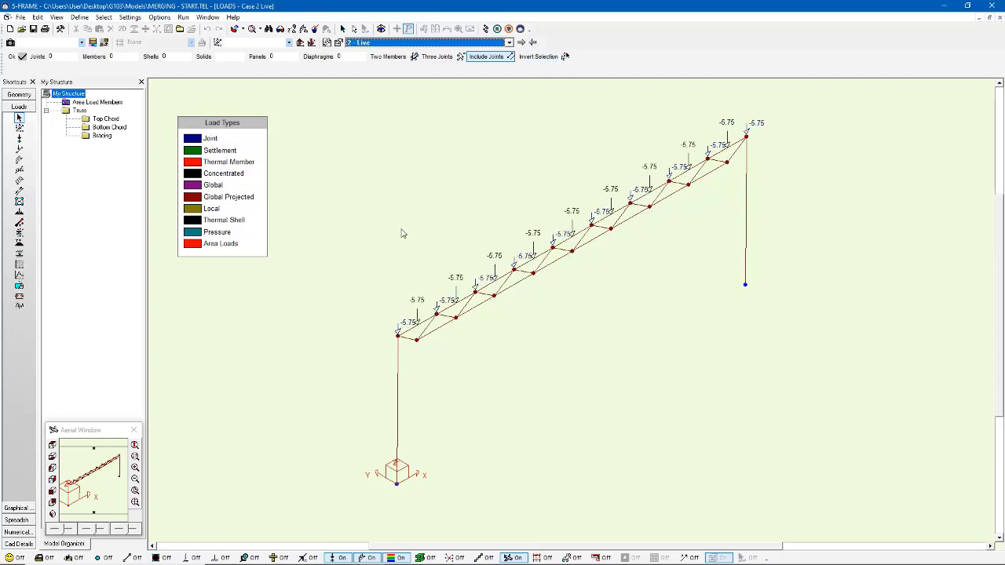